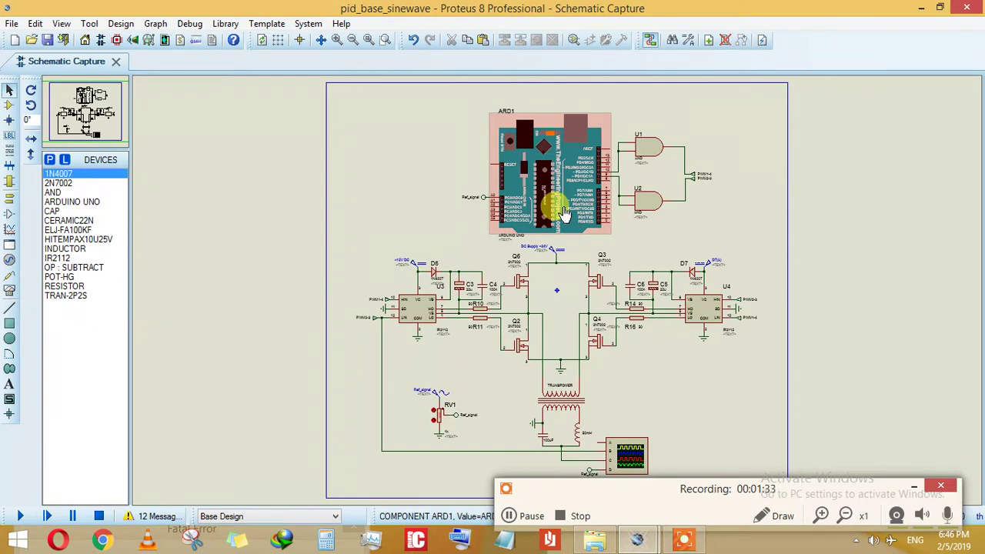
# - Point out the Ref_signal terminal, Arduino board ARD1 and AND gate U1 in the schematic
pyautogui.click(485, 201)
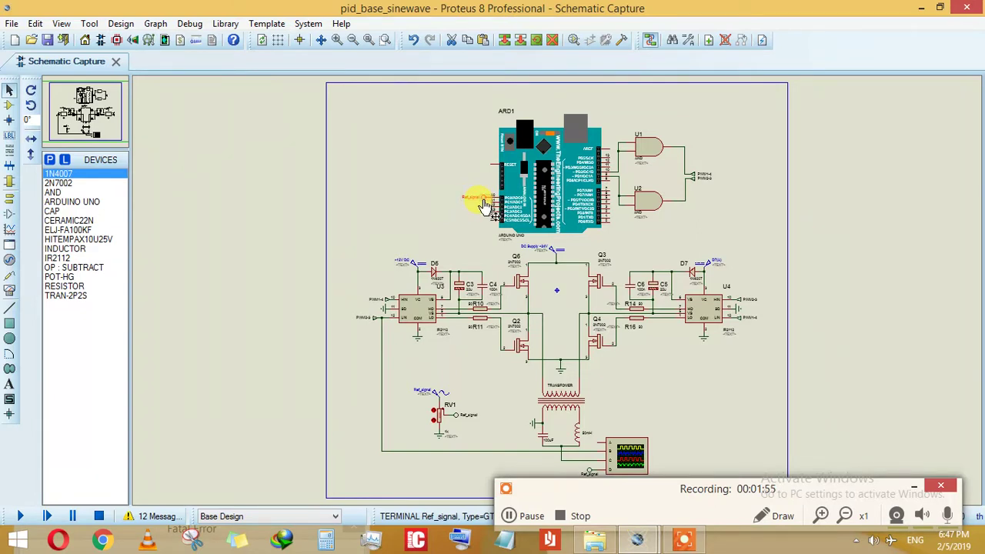
pyautogui.click(518, 189)
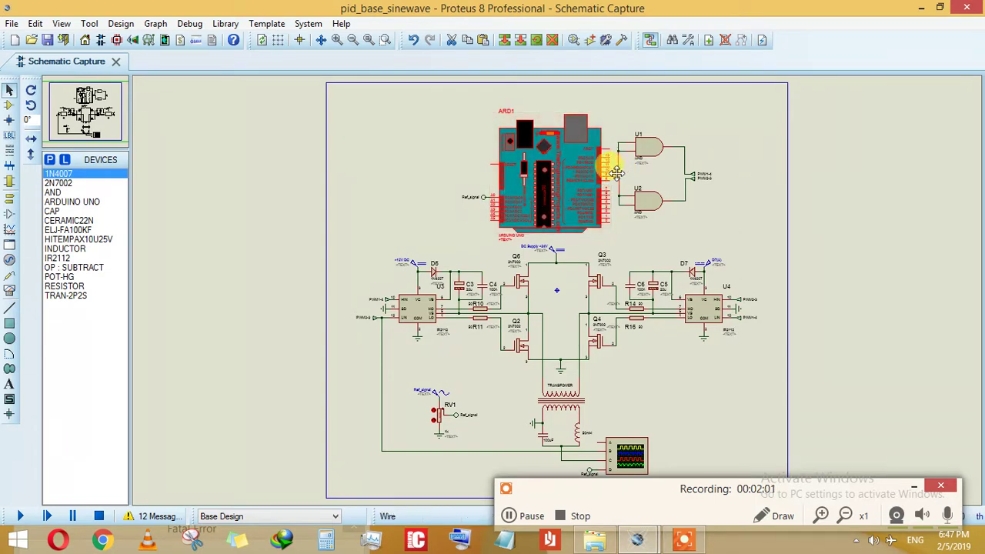
pyautogui.click(701, 146)
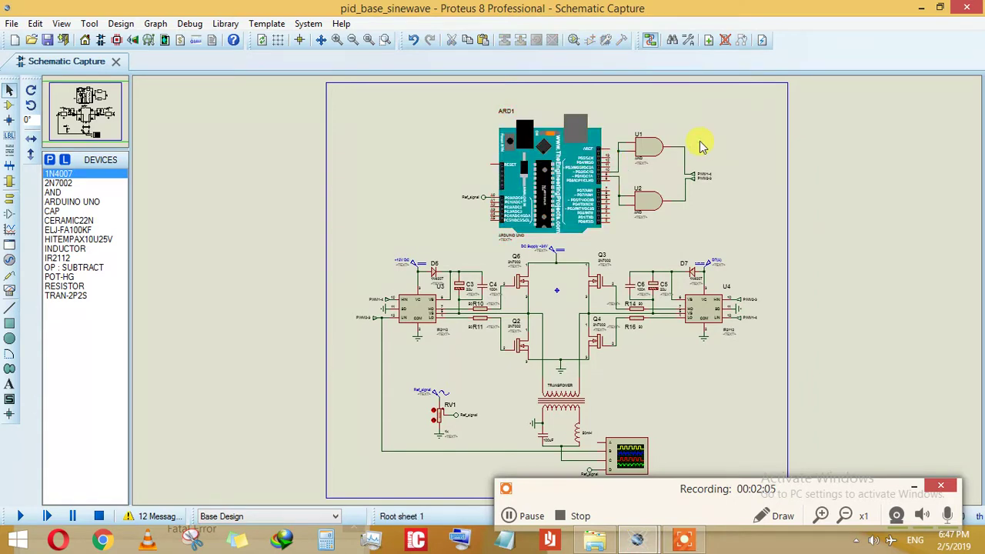
pyautogui.click(662, 151)
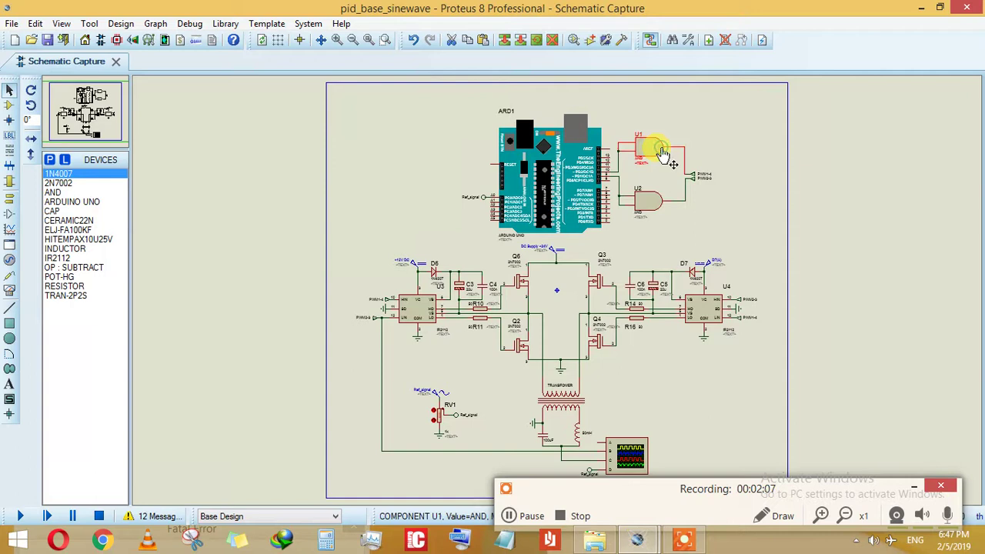
pyautogui.click(718, 199)
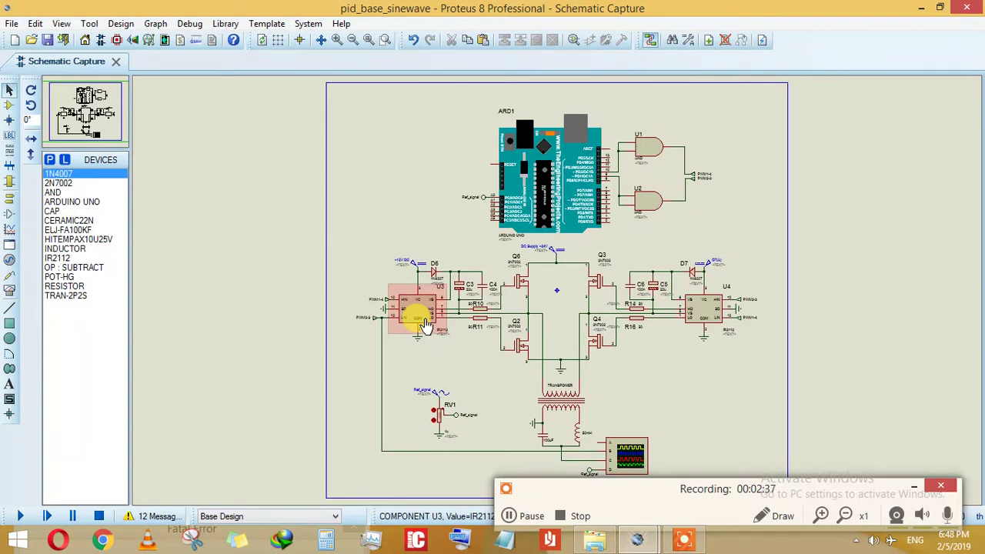
# - Point out the +12V supply, DC Supply generator and both circuit halves, then run the simulation
pyautogui.click(415, 264)
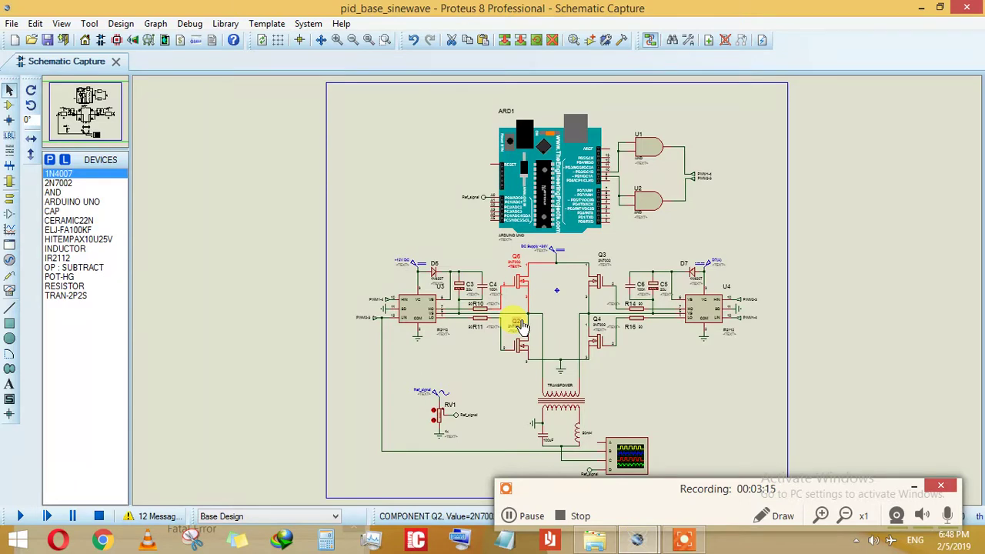
pyautogui.click(560, 256)
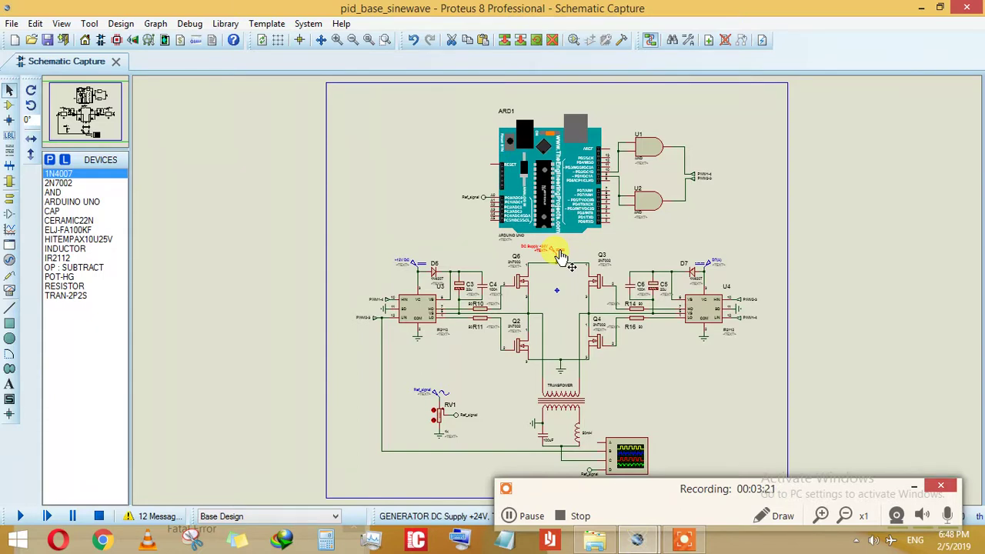
pyautogui.click(561, 304)
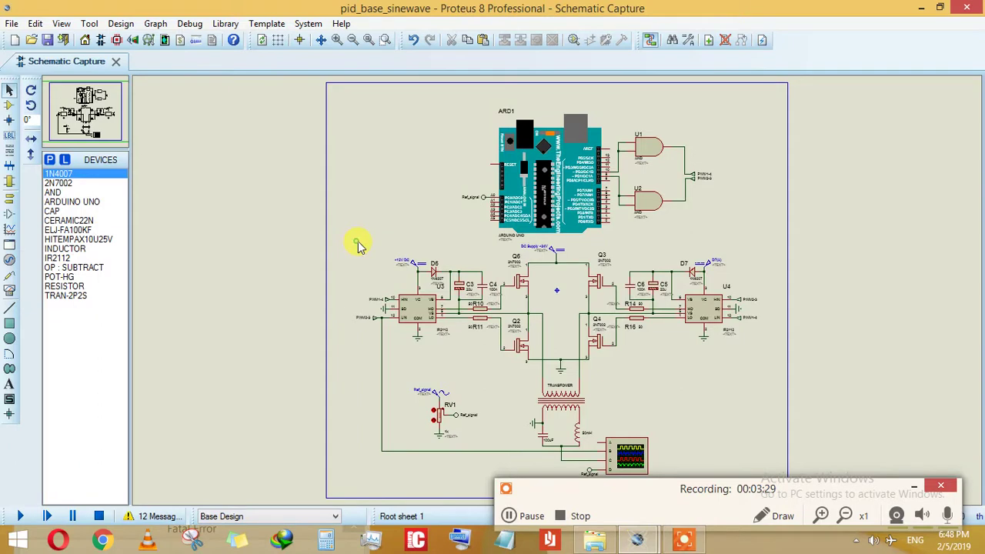
pyautogui.moveTo(357, 242); pyautogui.dragTo(547, 375)
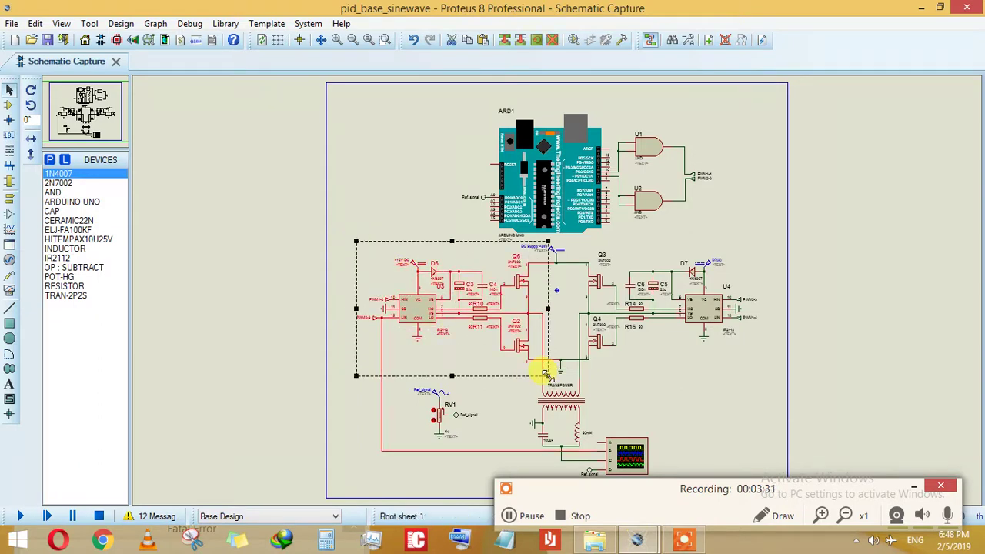
pyautogui.moveTo(766, 397); pyautogui.dragTo(569, 236)
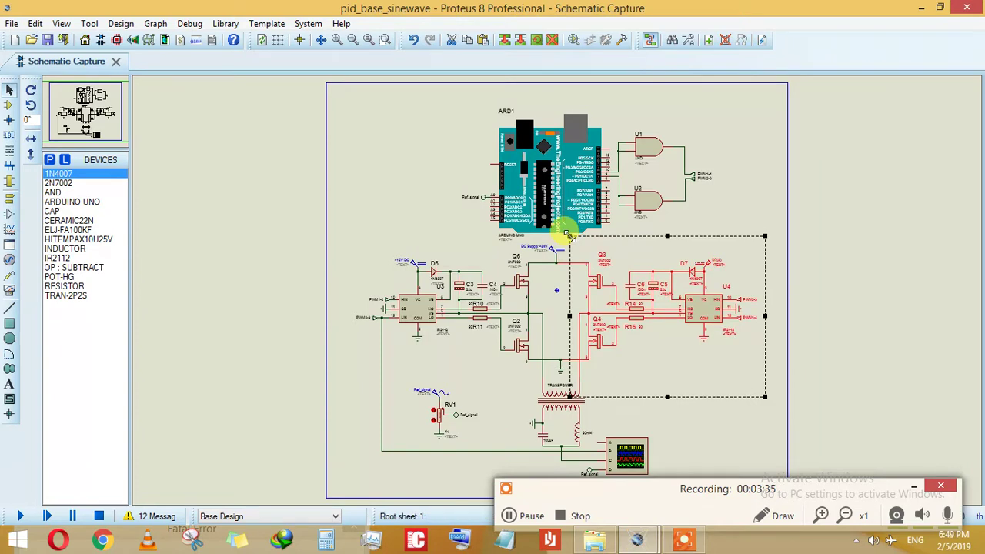
pyautogui.click(682, 221)
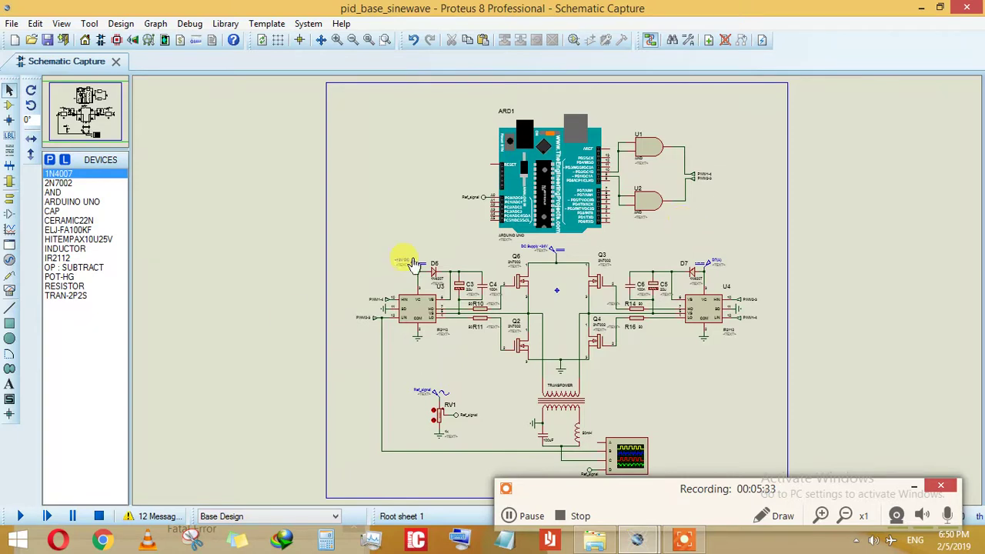
pyautogui.click(30, 514)
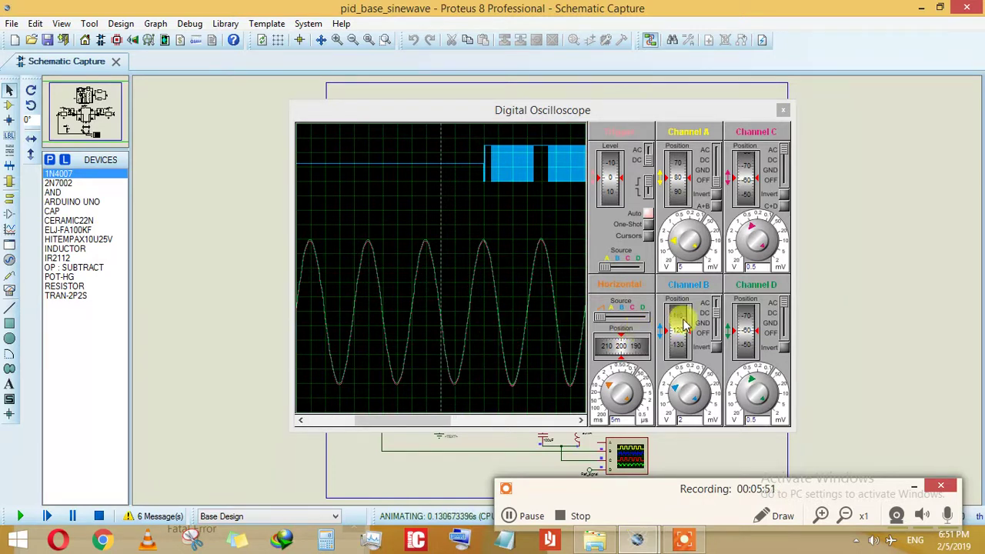
# - Try Channel D at 1 V and then 2 V per division
pyautogui.click(754, 381)
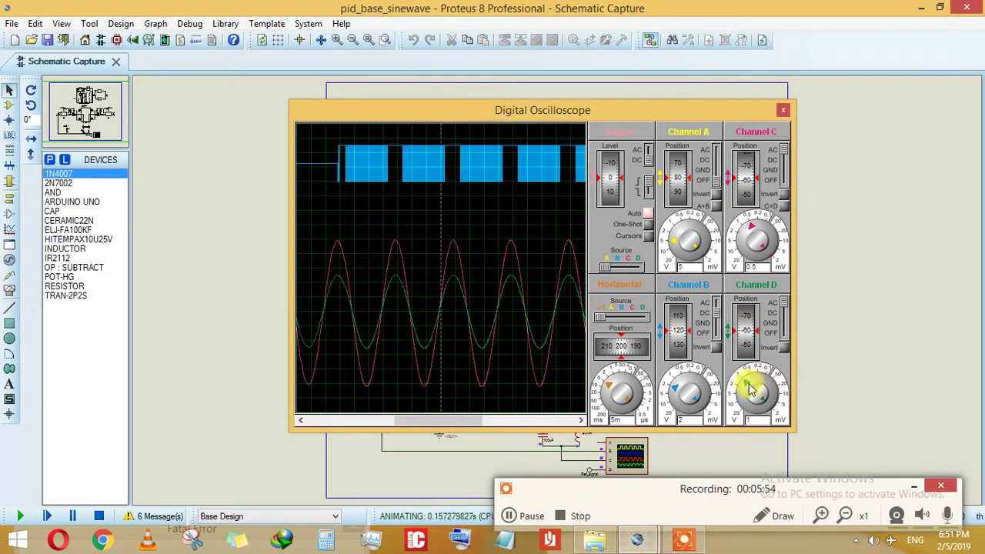
pyautogui.click(750, 391)
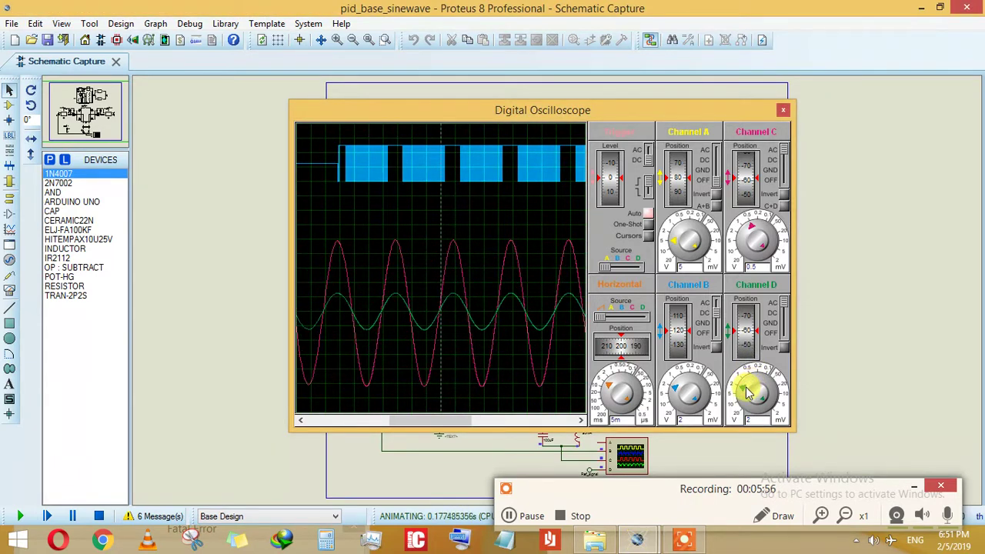
pyautogui.scroll(2, 744, 334)
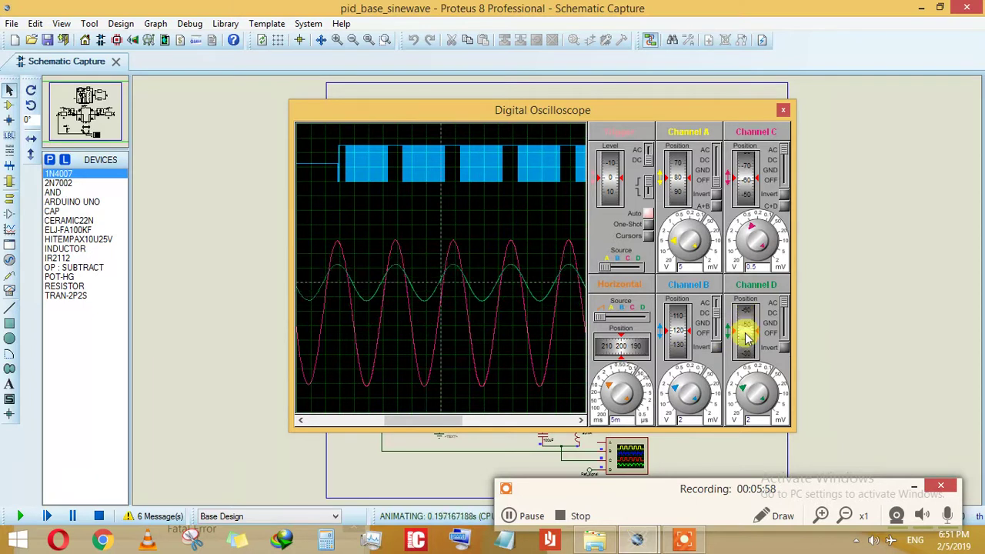
pyautogui.scroll(-2, 745, 339)
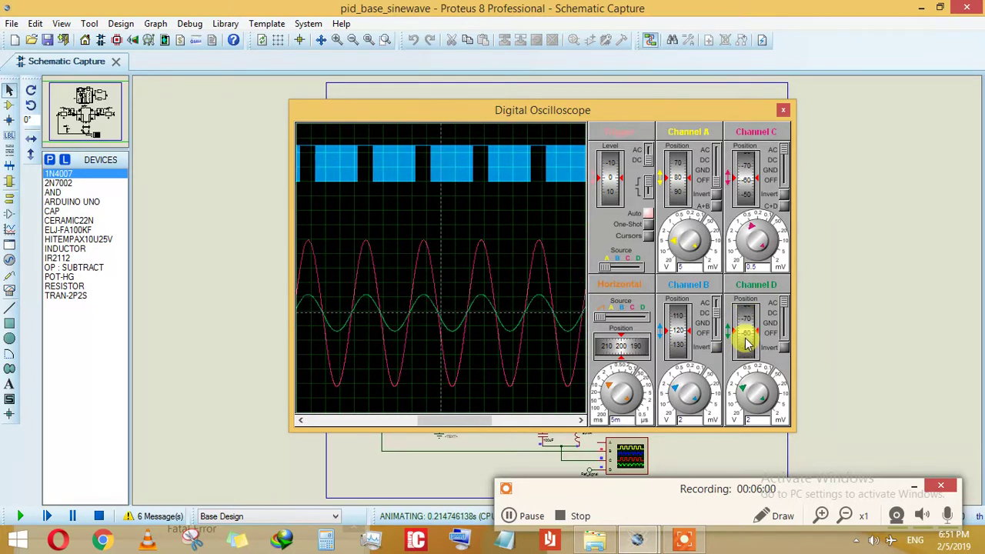
pyautogui.scroll(1, 745, 343)
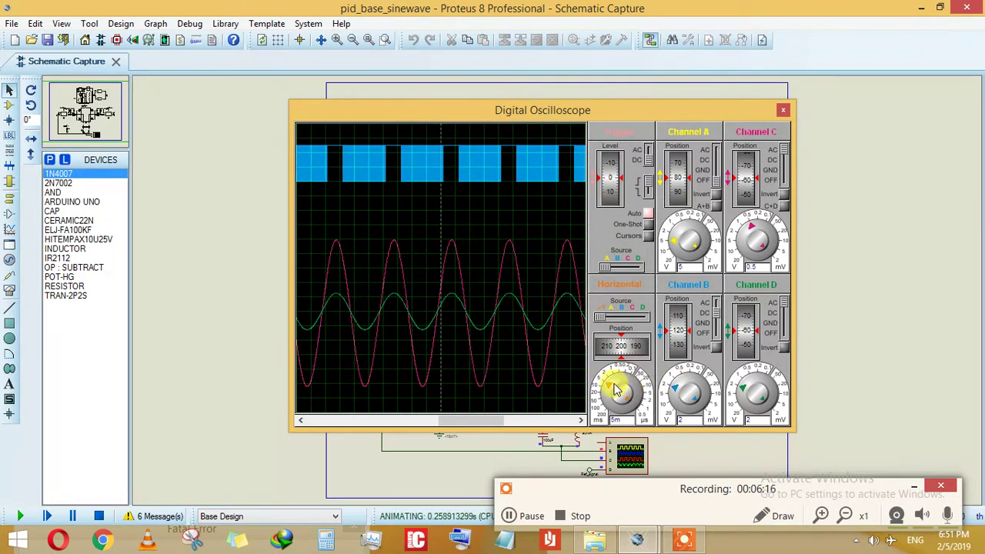
# - Set the time base to 2 ms/div, shift Channel C, and turn Channel D to 0.5
pyautogui.click(611, 389)
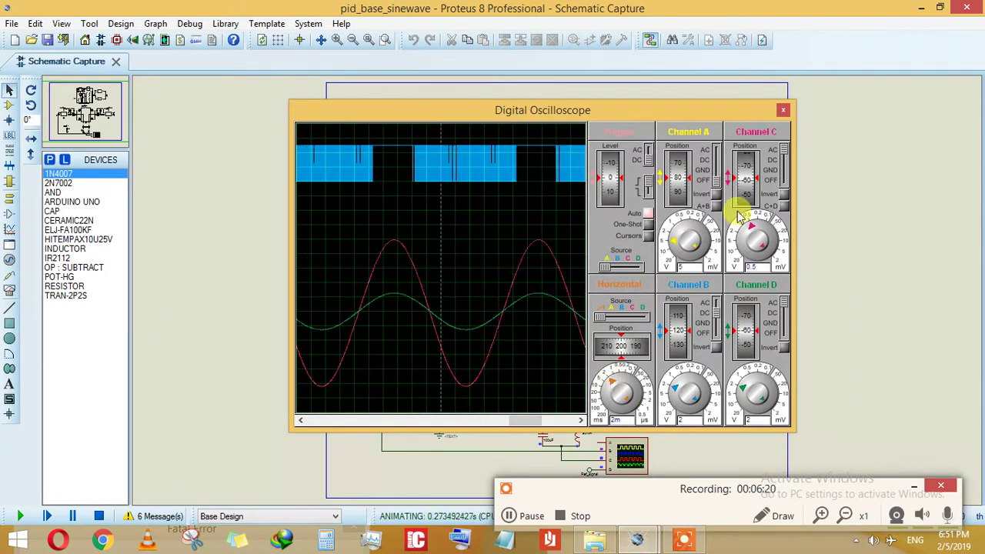
pyautogui.click(749, 179)
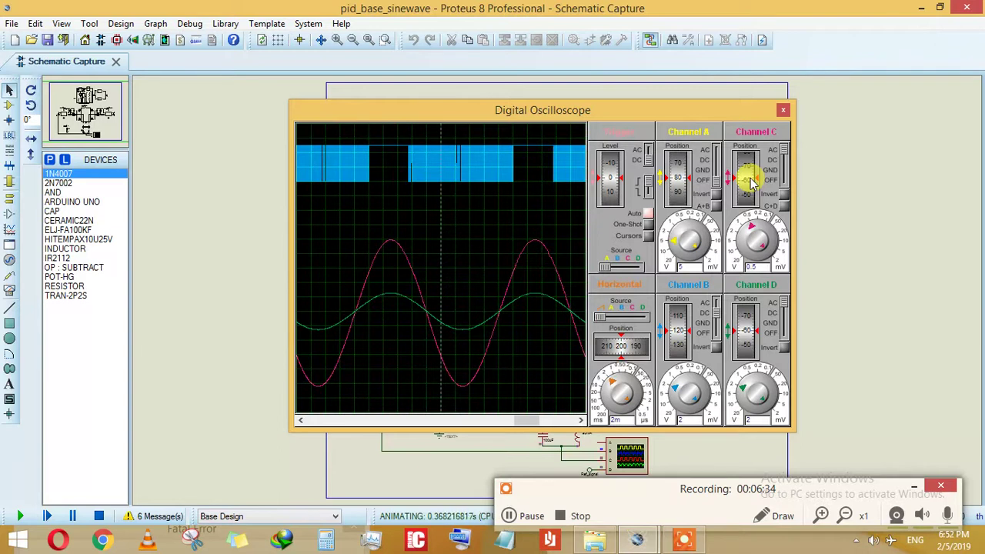
pyautogui.click(747, 392)
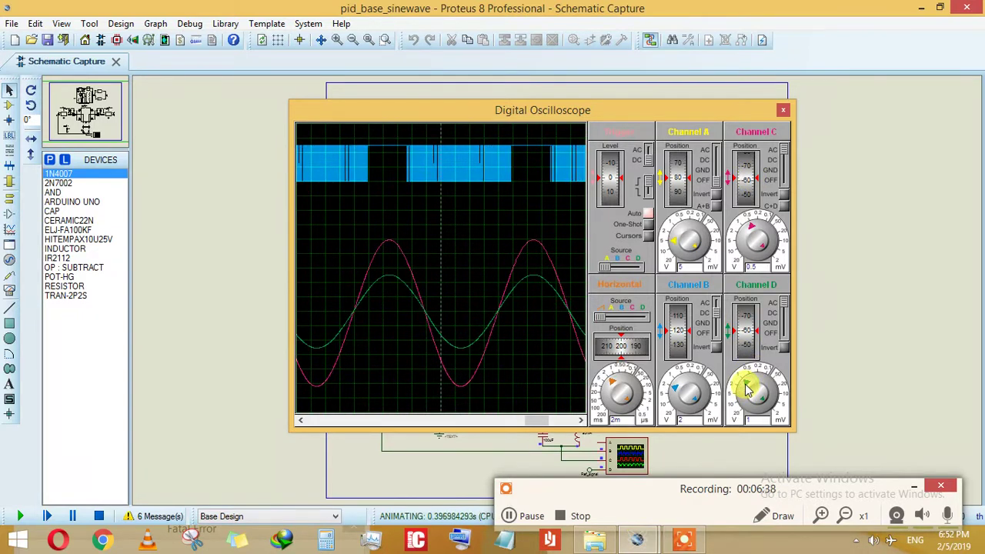
pyautogui.click(749, 387)
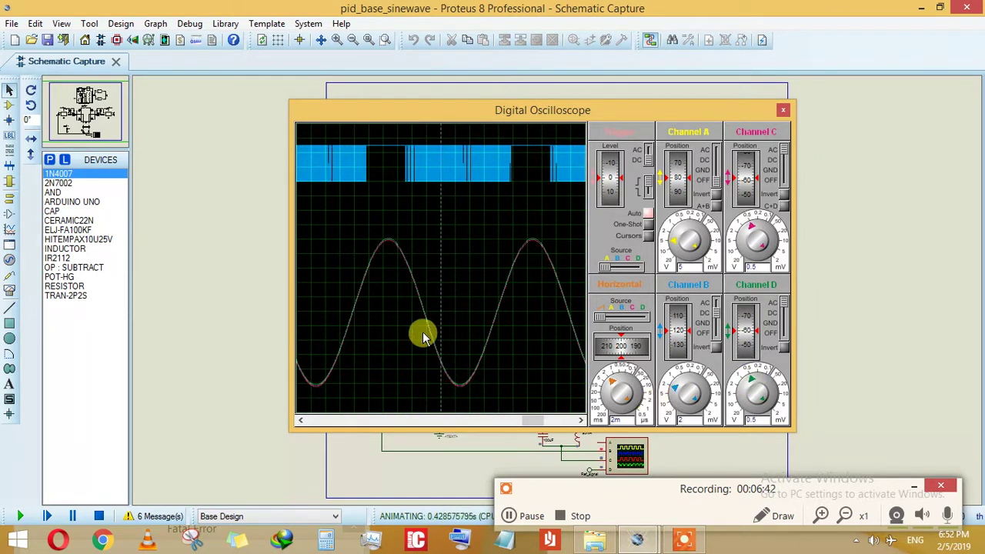
# - Turn the Horizontal time/div control down to 0.5 ms per division
pyautogui.scroll(-1, 403, 308)
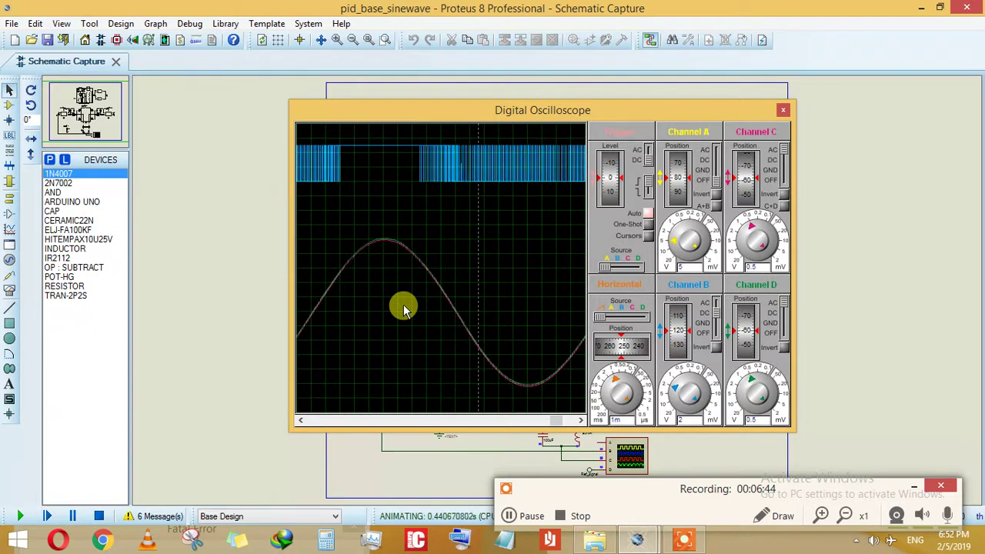
pyautogui.scroll(-2, 403, 308)
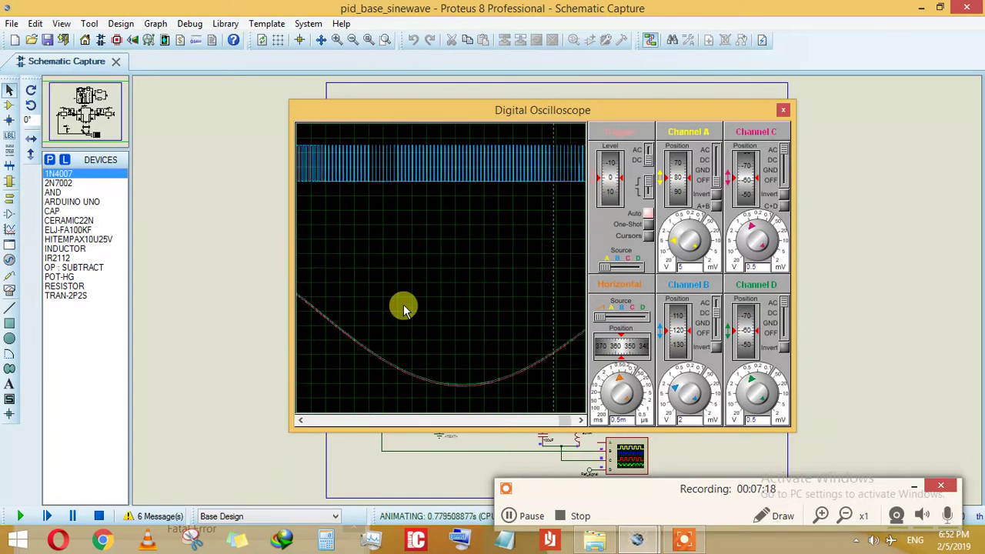
# - Set the time base to 5 ms per division and move the oscilloscope aside to reveal RV1
pyautogui.click(611, 386)
pyautogui.click(610, 387)
pyautogui.click(610, 387)
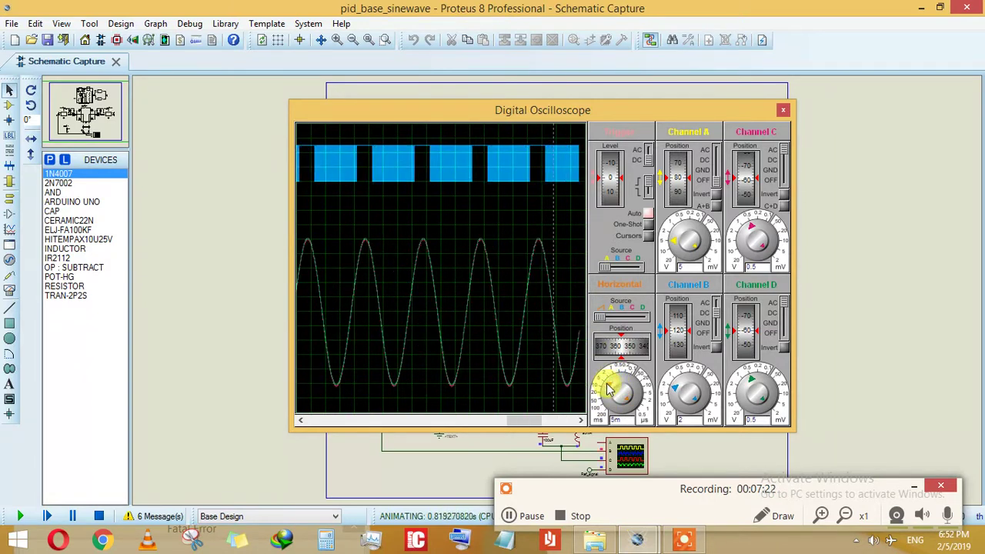
pyautogui.moveTo(468, 108); pyautogui.dragTo(643, 118)
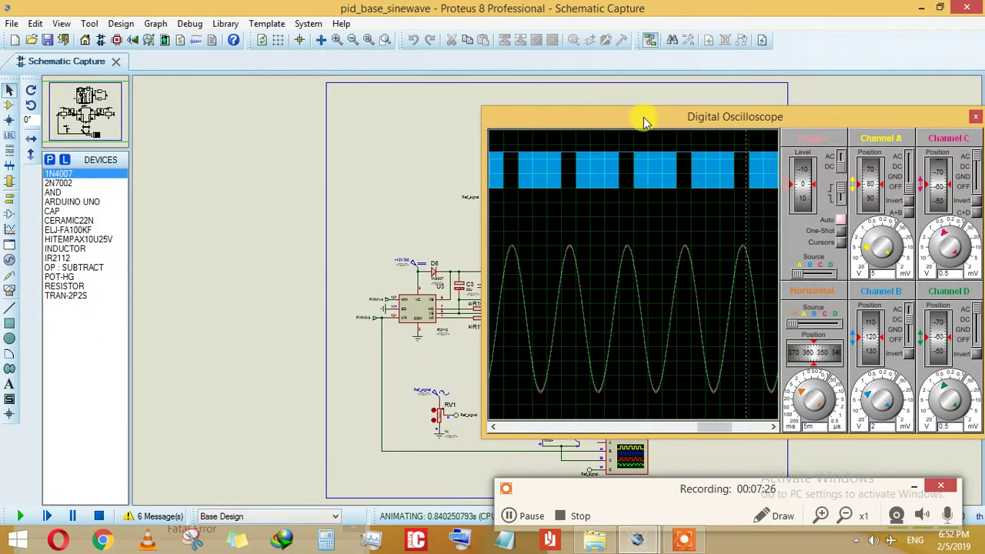
pyautogui.click(435, 423)
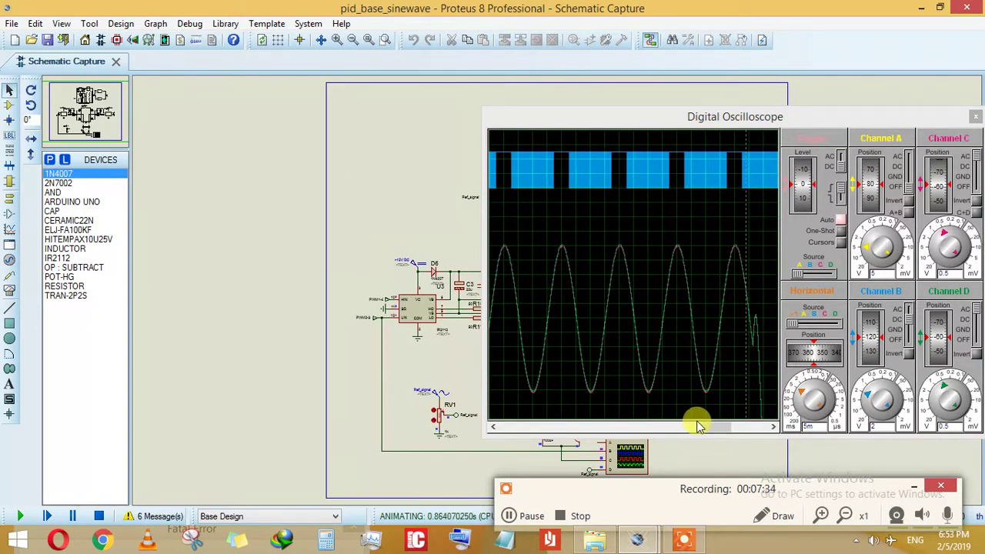
# - Raise the Channel C trace and rescale Channels C and D to 10 mV and 2
pyautogui.moveTo(698, 425); pyautogui.dragTo(725, 427)
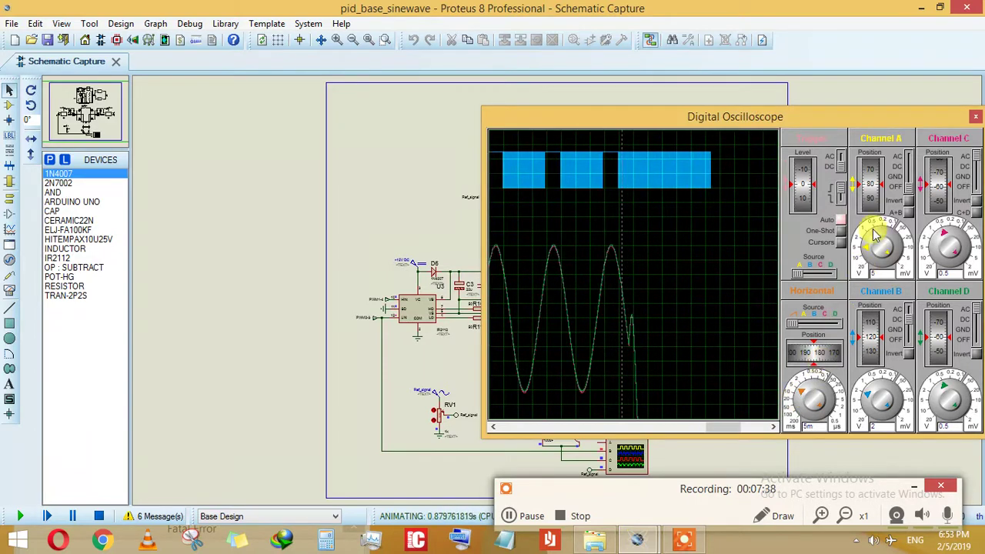
pyautogui.moveTo(935, 194)
pyautogui.mouseDown()
pyautogui.moveTo(939, 179)
pyautogui.moveTo(939, 200)
pyautogui.moveTo(934, 191)
pyautogui.mouseUp()
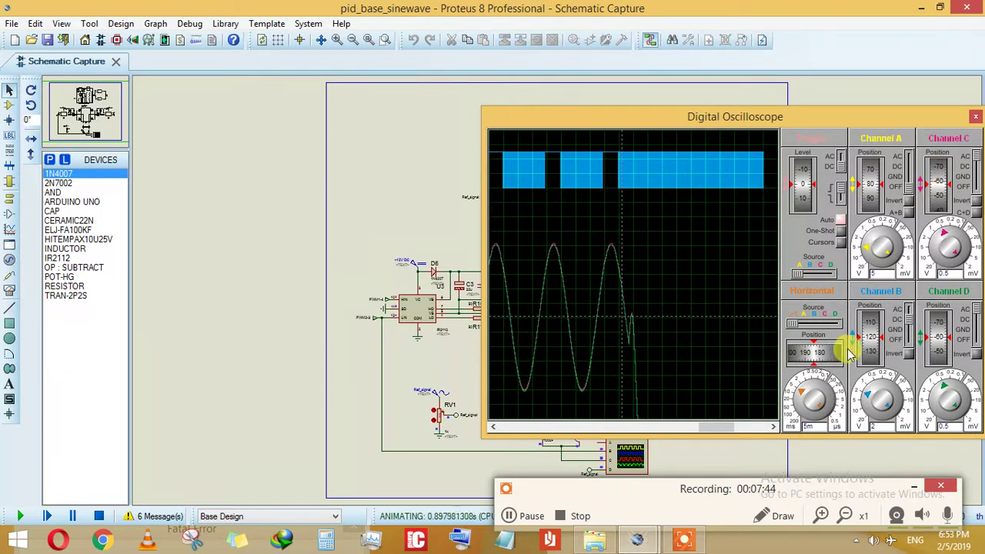
pyautogui.click(936, 389)
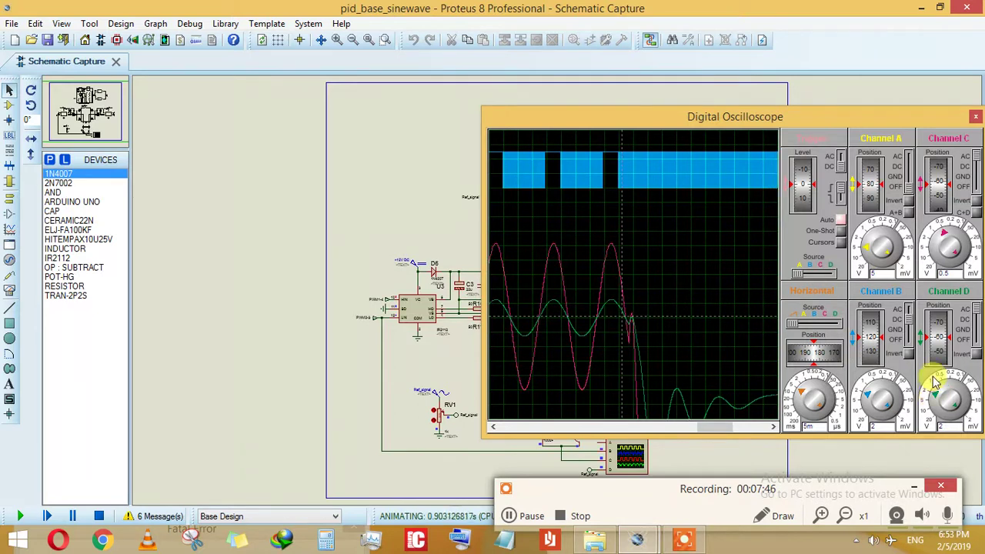
pyautogui.click(934, 260)
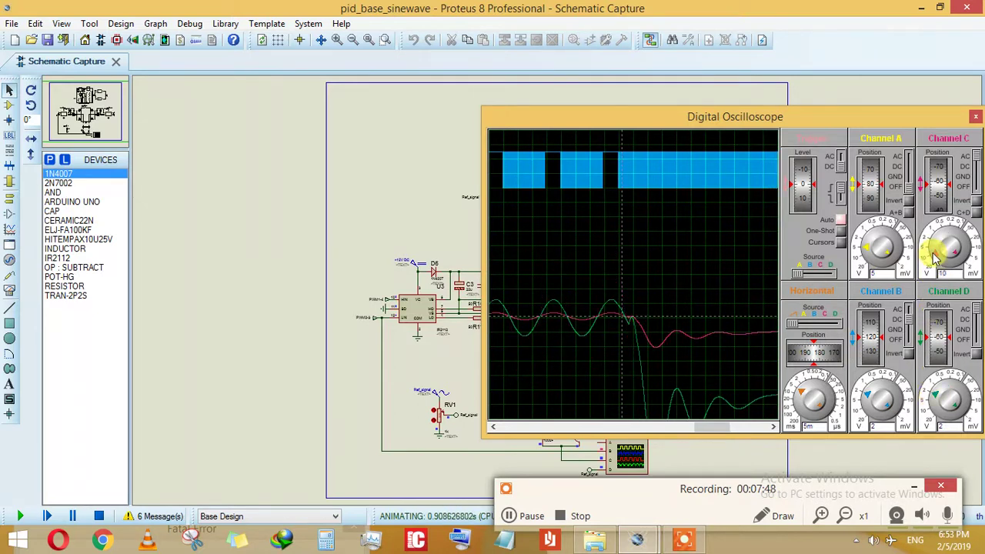
pyautogui.click(934, 402)
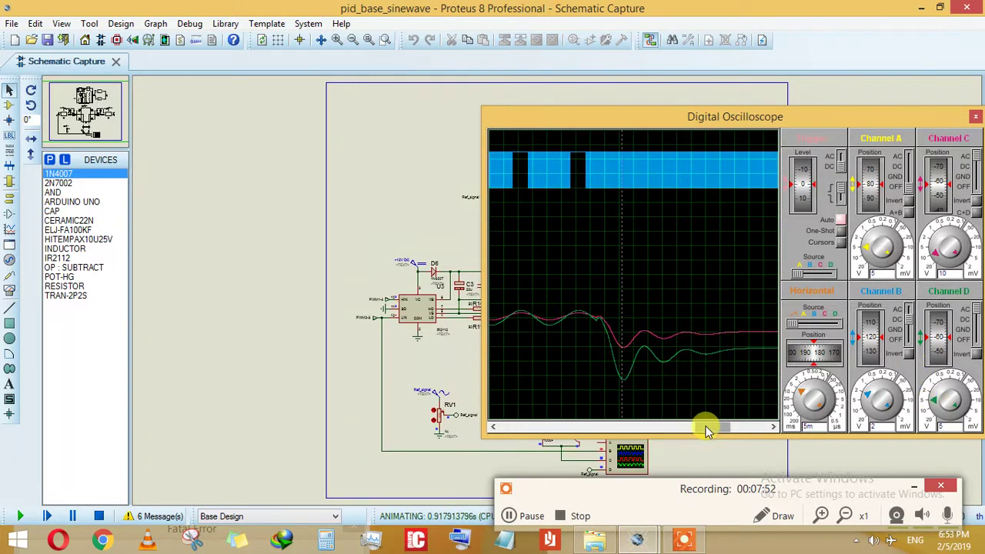
pyautogui.moveTo(704, 425); pyautogui.dragTo(721, 431)
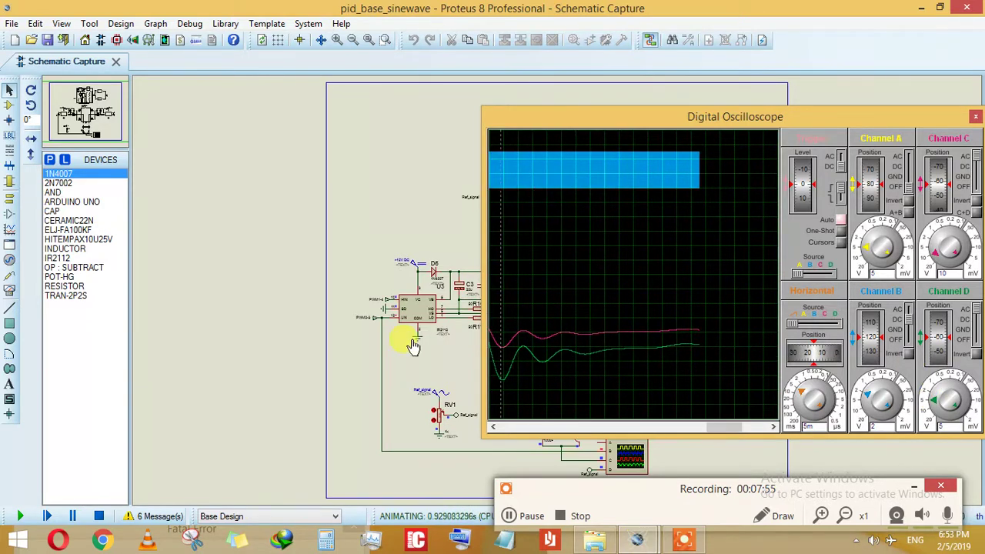
# - Adjust the RV1 potentiometer three times, moving the scope view ahead to the latest traces
pyautogui.click(435, 428)
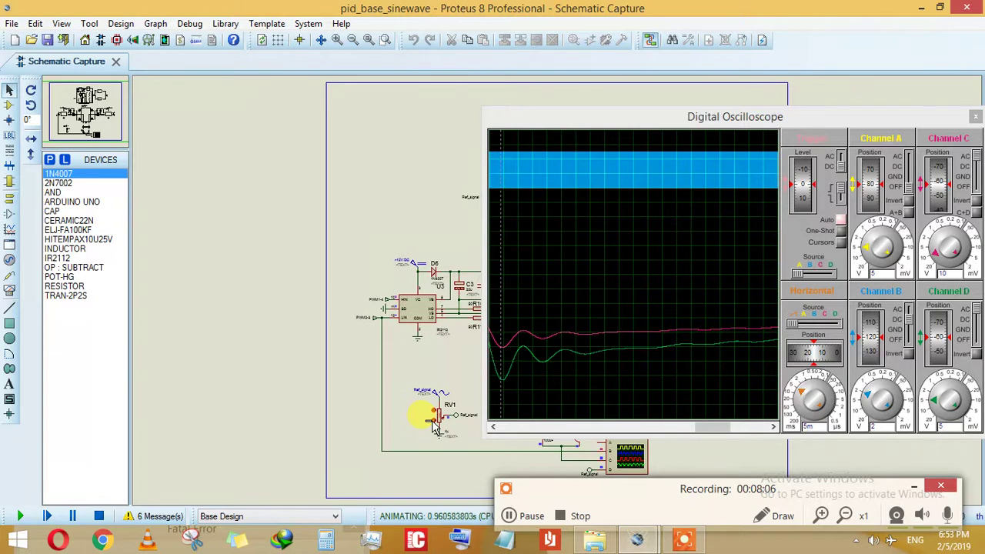
pyautogui.moveTo(715, 430); pyautogui.dragTo(740, 435)
pyautogui.click(435, 410)
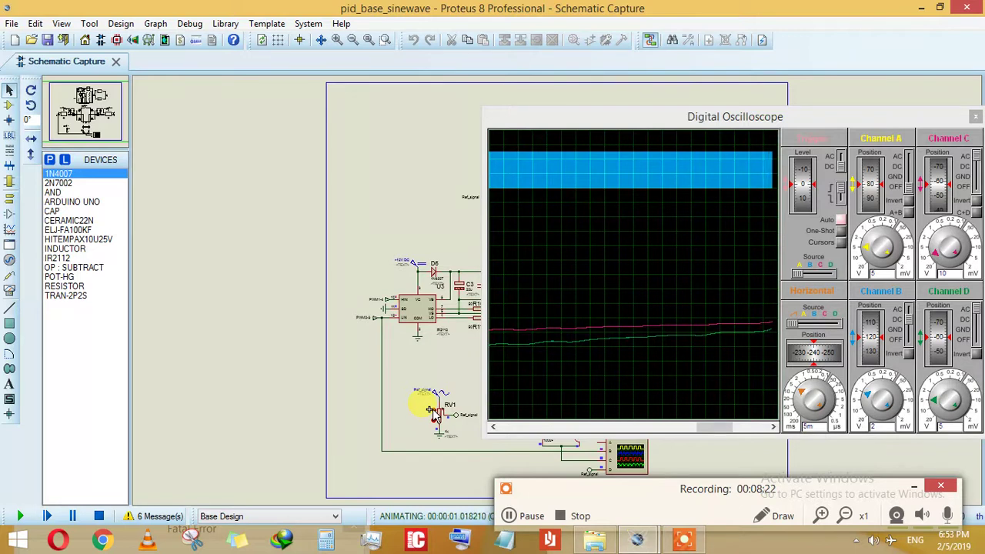
pyautogui.moveTo(698, 425); pyautogui.dragTo(725, 427)
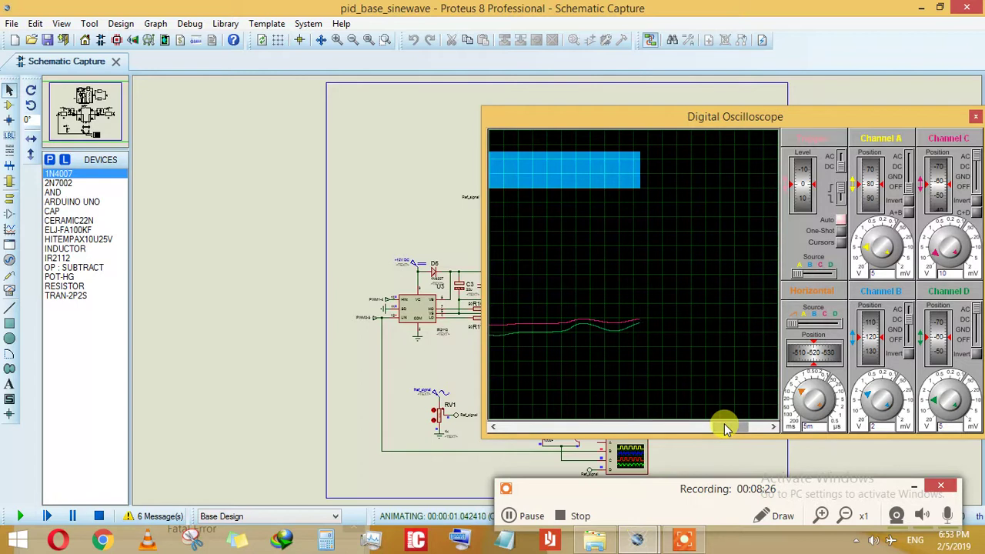
pyautogui.click(433, 413)
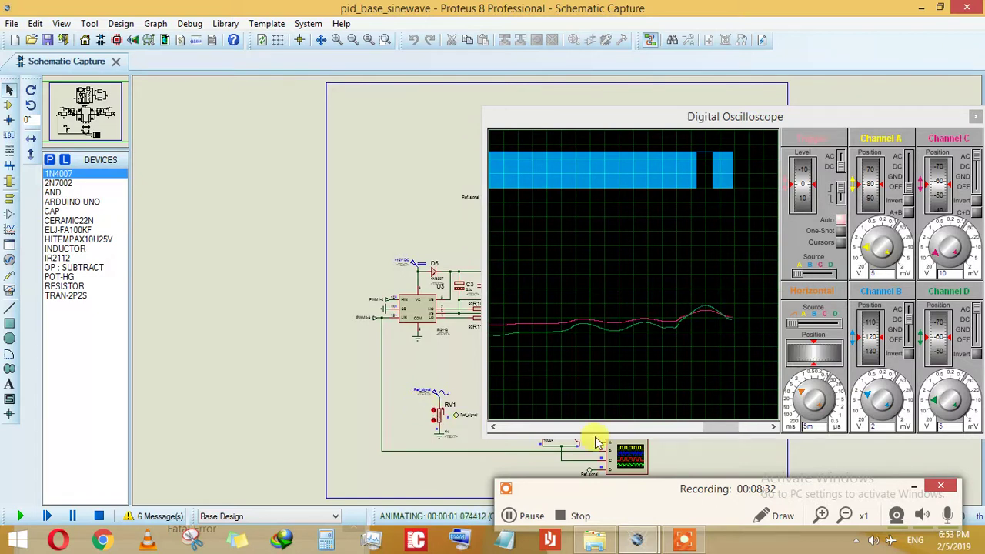
pyautogui.click(720, 425)
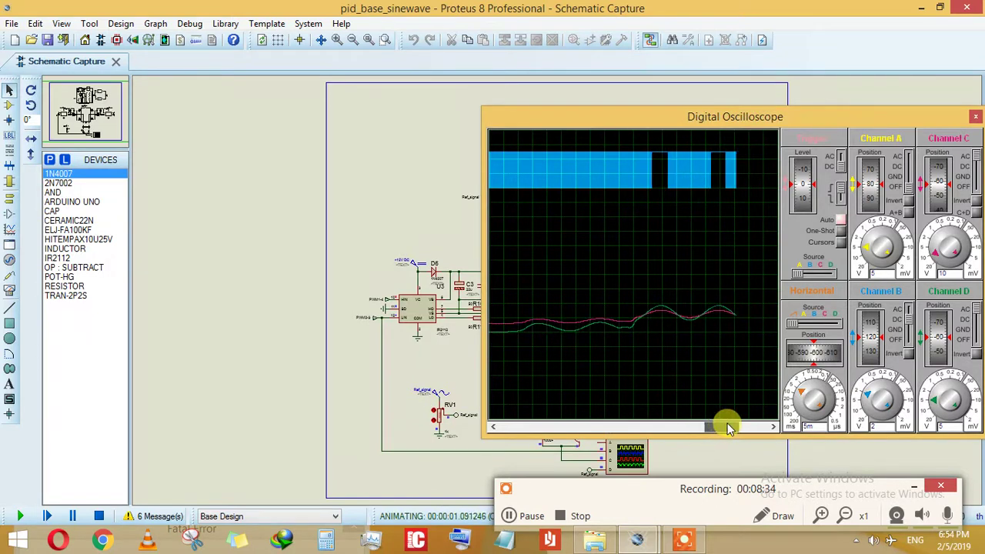
pyautogui.moveTo(731, 423); pyautogui.dragTo(757, 429)
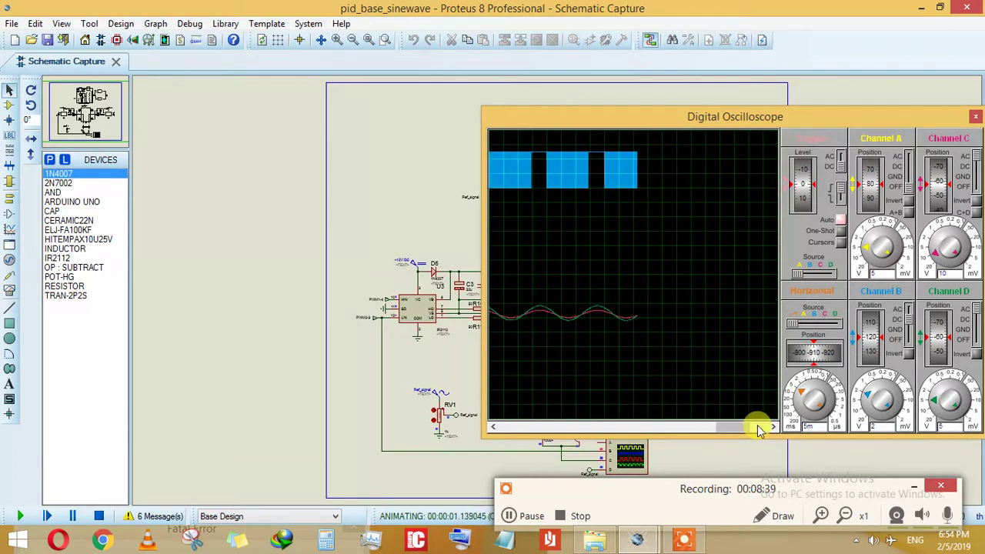
# - Set Channels D and C to 1 mV/div, move Channel C position to -160, and scroll the scope
pyautogui.click(936, 398)
pyautogui.click(938, 395)
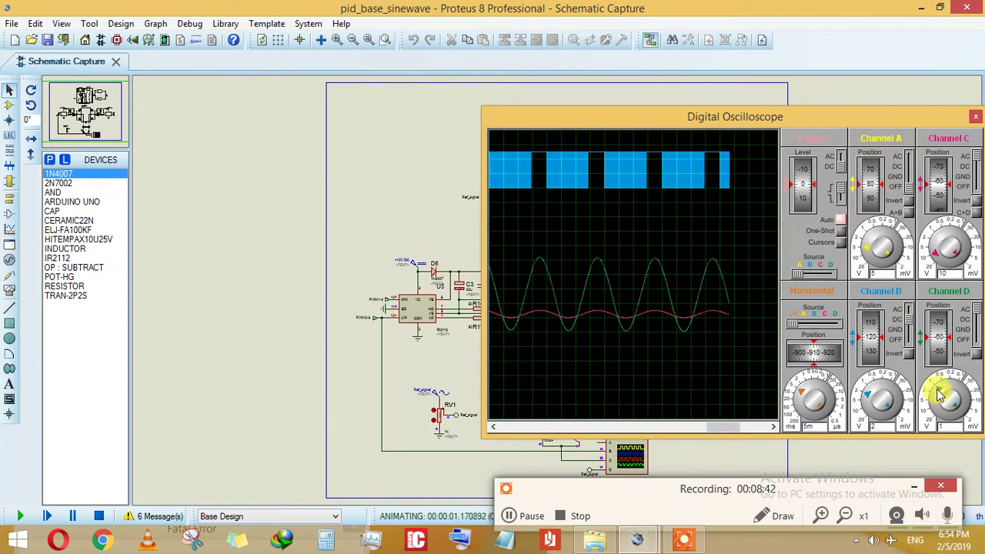
pyautogui.click(940, 247)
pyautogui.click(941, 246)
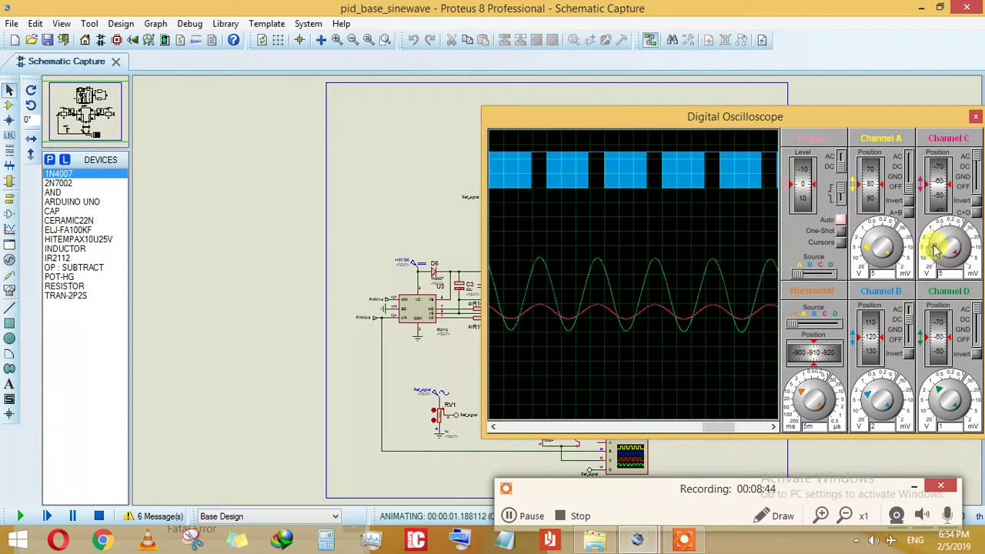
pyautogui.click(941, 245)
pyautogui.moveTo(939, 191); pyautogui.dragTo(949, 221)
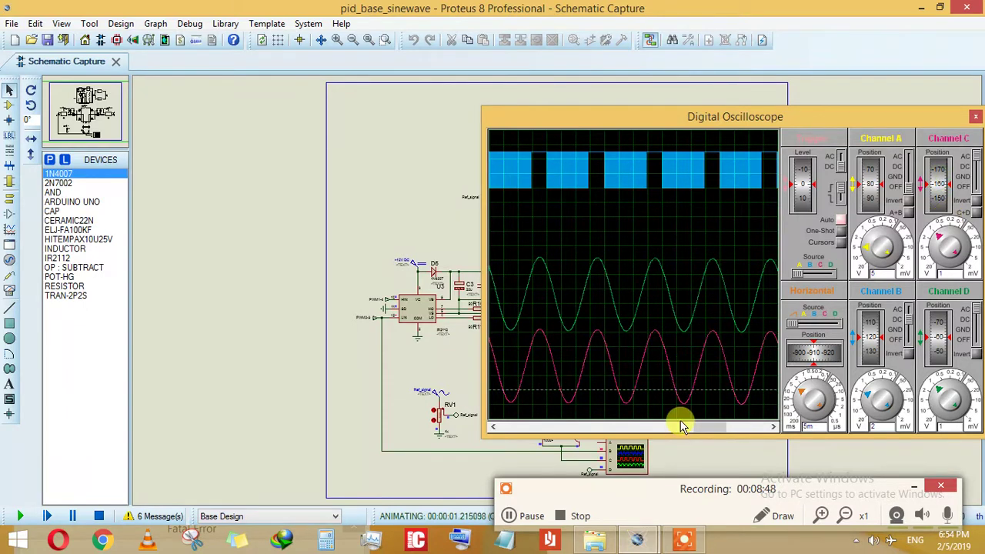
pyautogui.moveTo(691, 427); pyautogui.dragTo(723, 428)
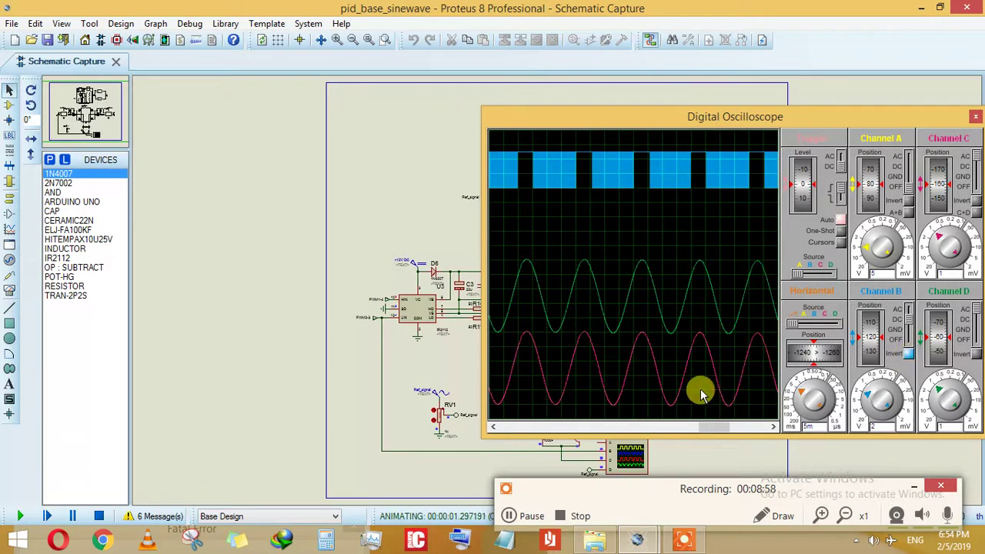
pyautogui.moveTo(710, 428); pyautogui.dragTo(742, 431)
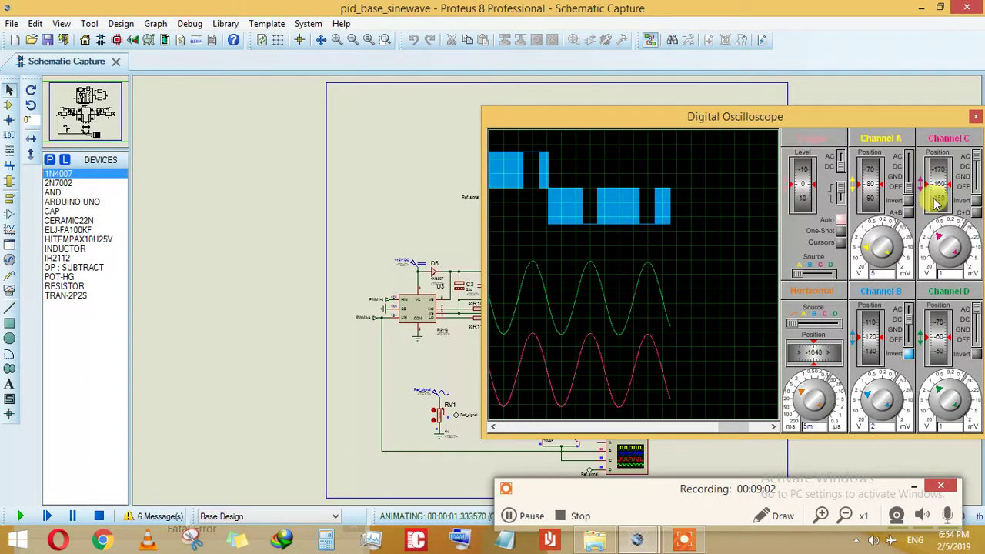
# - Reposition the blue Channel B trace, set the time base to 1 ms/div, and move the scope up-left
pyautogui.scroll(-12, 873, 337)
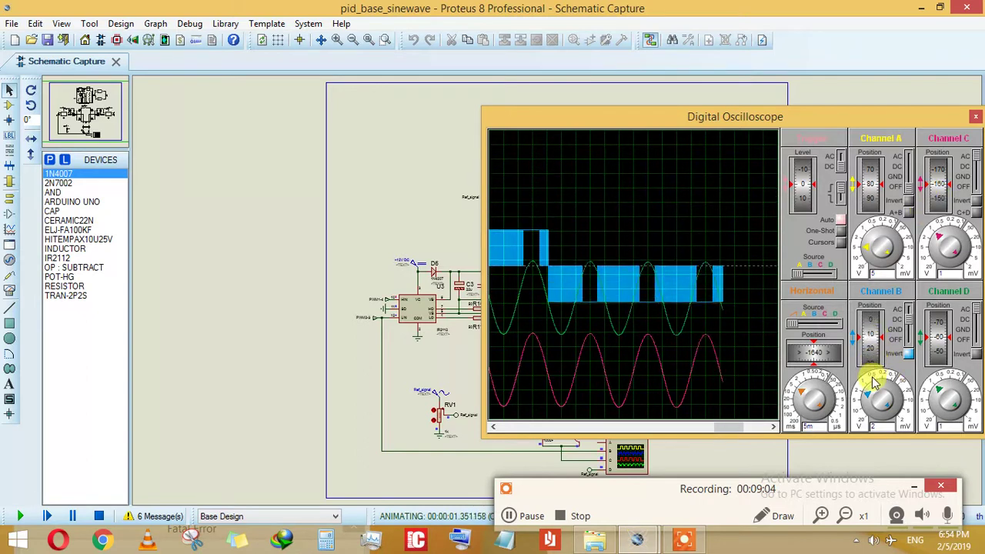
pyautogui.scroll(1, 872, 377)
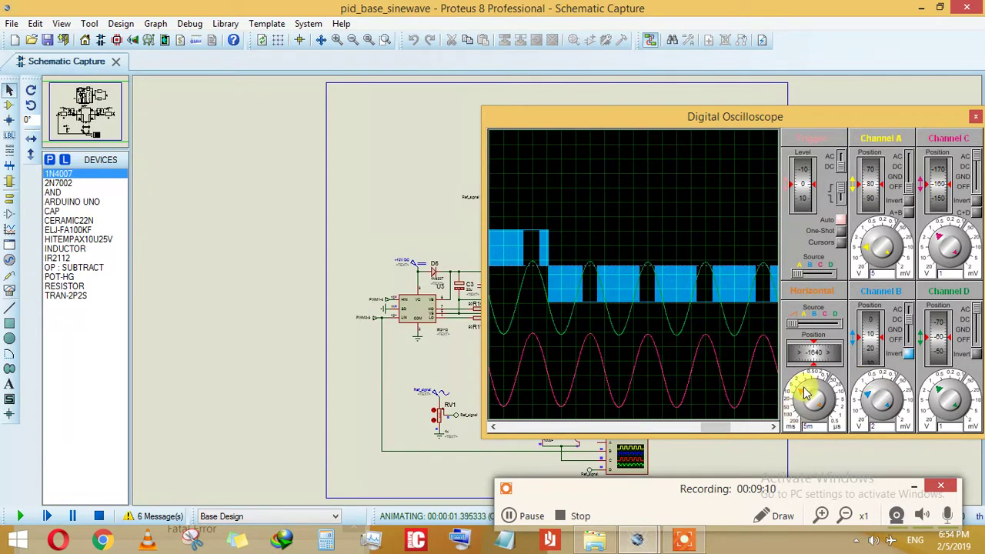
pyautogui.scroll(-2, 810, 391)
pyautogui.scroll(1, 808, 392)
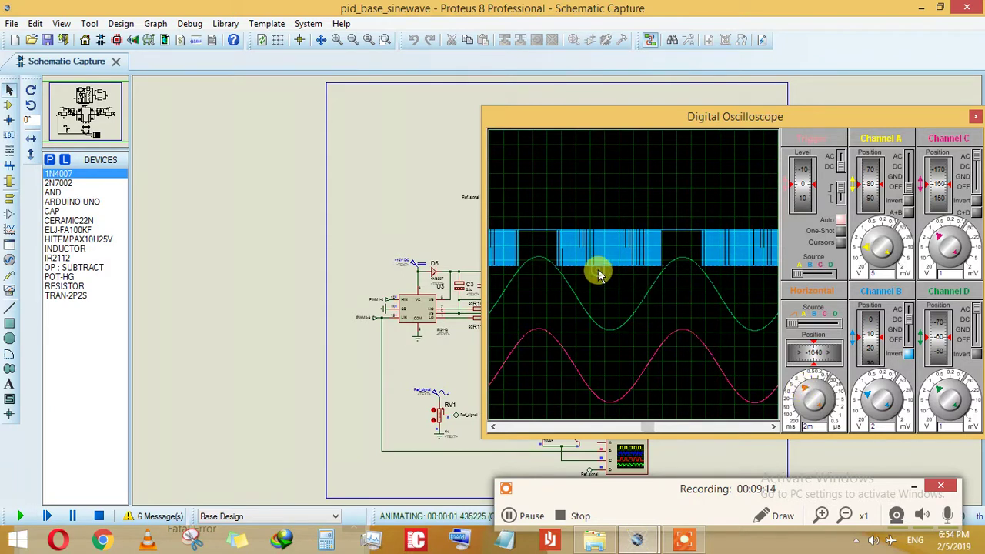
pyautogui.scroll(-1, 585, 269)
pyautogui.scroll(1, 585, 271)
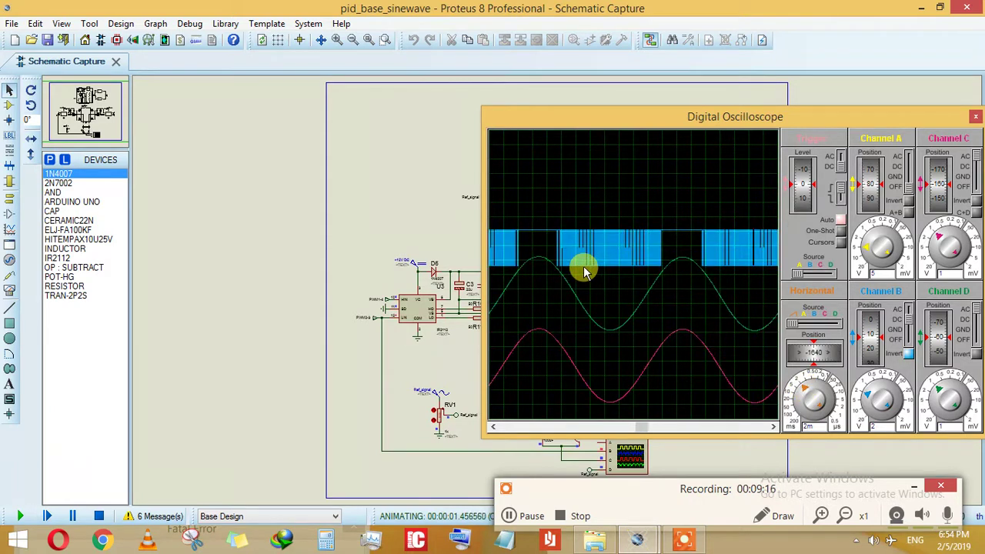
pyautogui.scroll(-1, 585, 270)
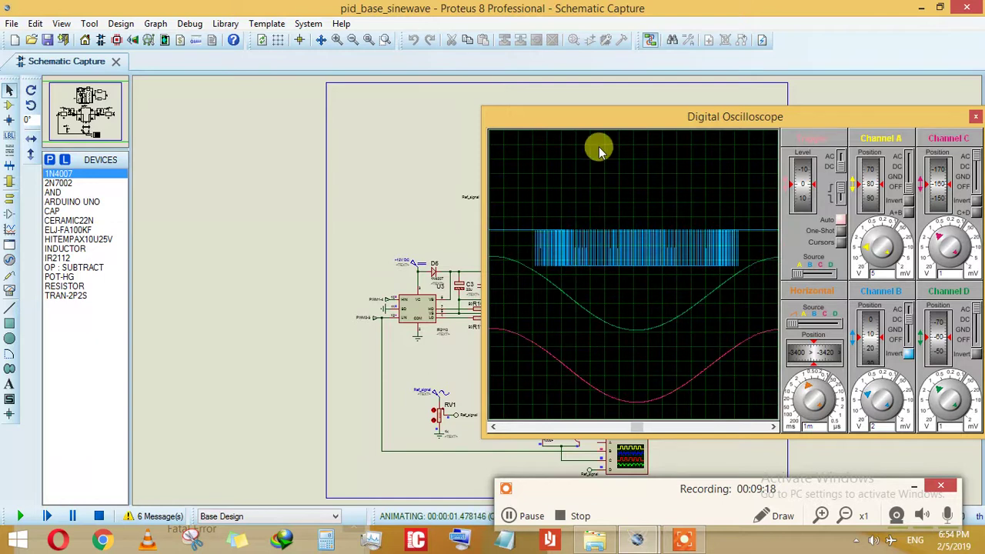
pyautogui.moveTo(593, 120); pyautogui.dragTo(568, 101)
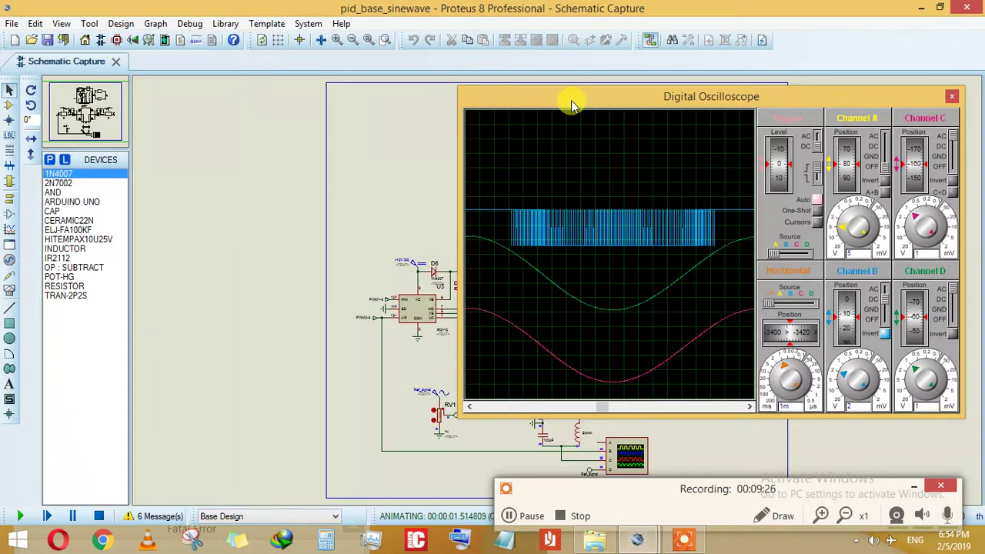
# - Lower the blue PWM trace, try 0.5 ms/div, then return the time base to 1 ms/div
pyautogui.moveTo(841, 317); pyautogui.dragTo(849, 343)
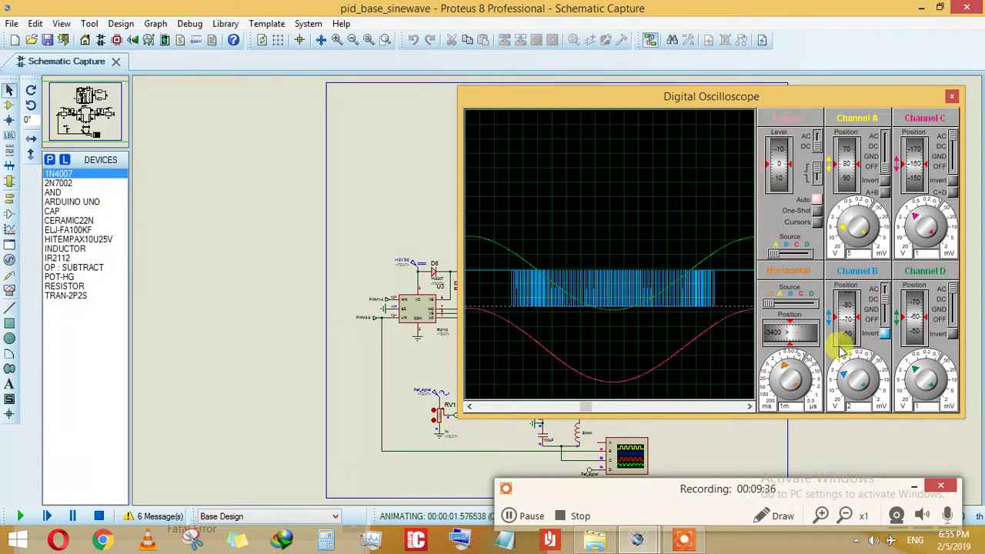
pyautogui.click(787, 373)
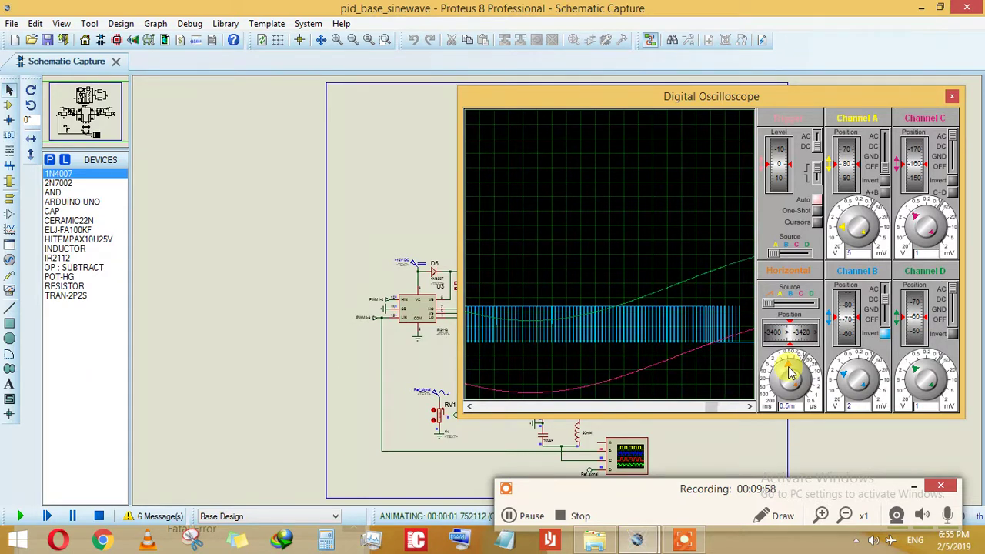
pyautogui.click(791, 374)
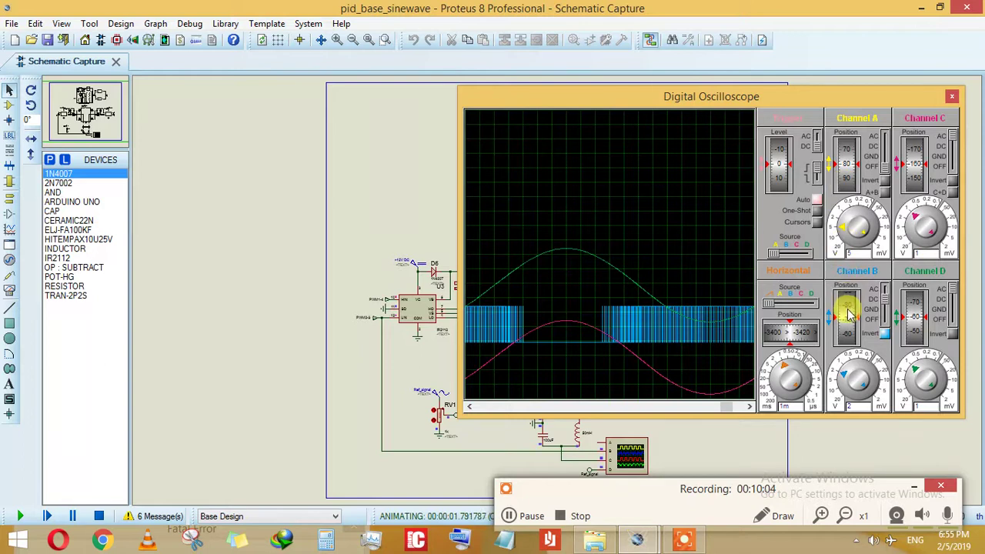
# - Raise the Channel B PWM trace to about 130, above the sines, and step the view along time
pyautogui.moveTo(847, 311)
pyautogui.mouseDown()
pyautogui.moveTo(852, 225)
pyautogui.moveTo(852, 238)
pyautogui.mouseUp()
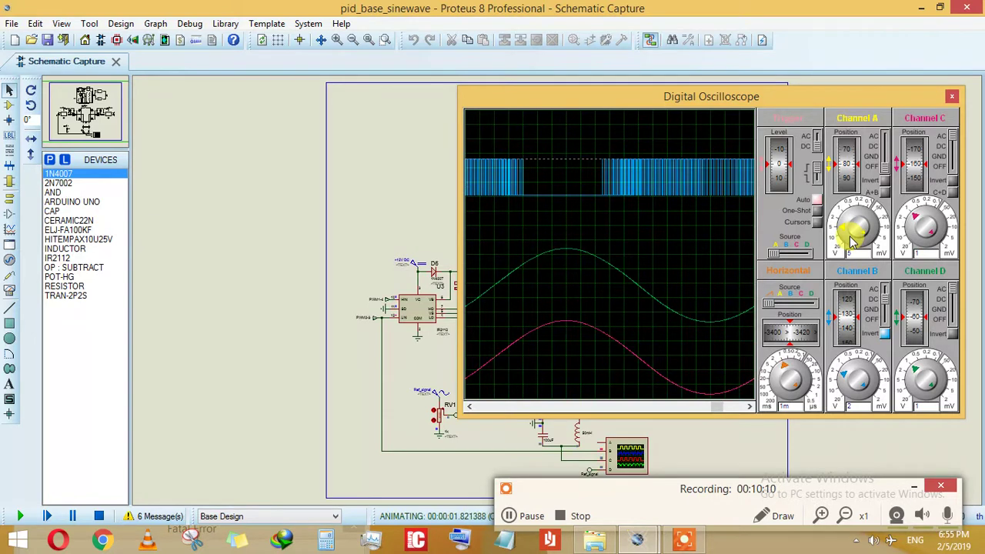
pyautogui.moveTo(710, 405); pyautogui.dragTo(715, 407)
pyautogui.click(715, 407)
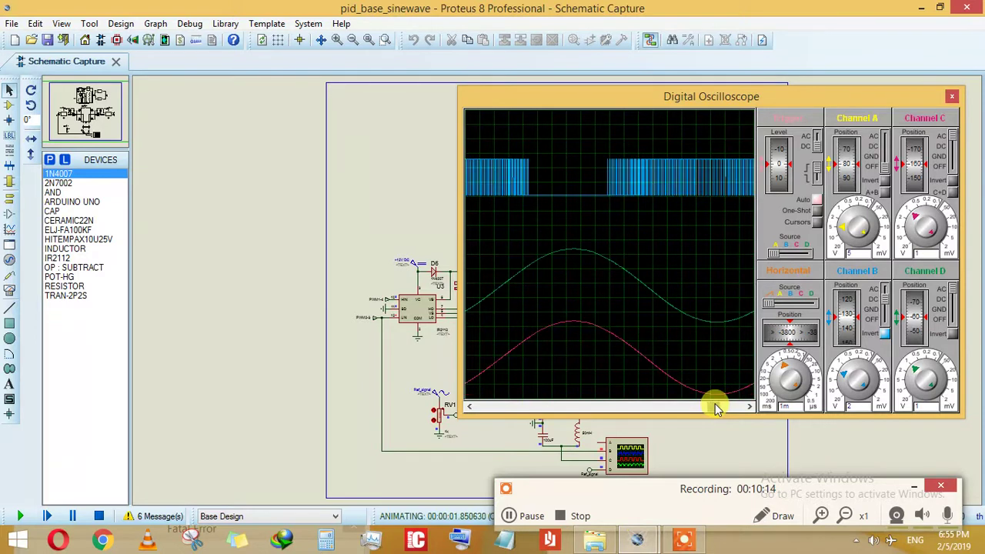
pyautogui.click(715, 407)
pyautogui.click(715, 408)
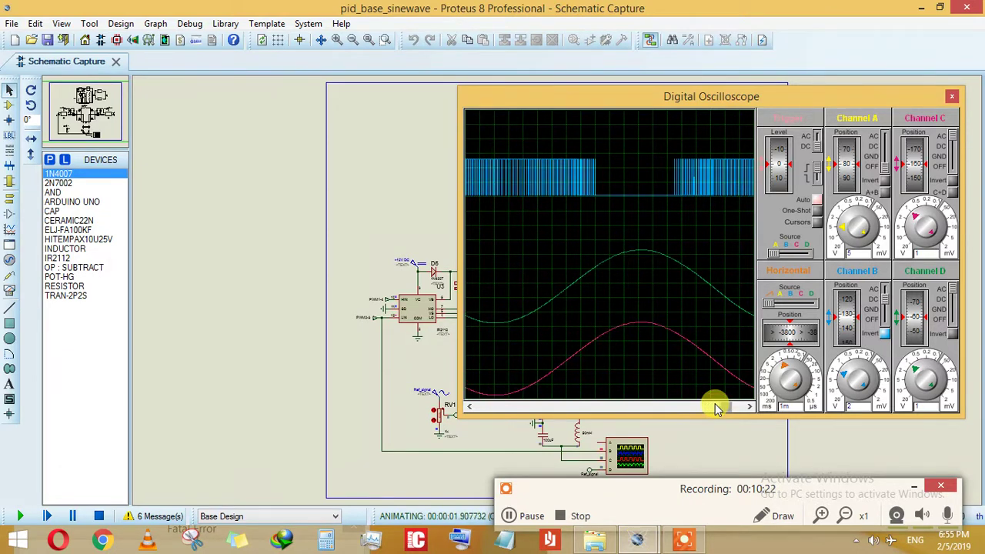